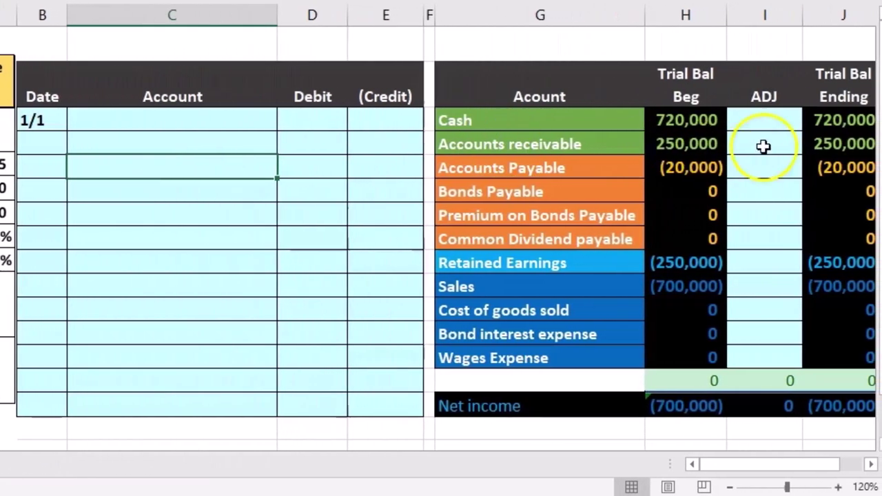
# Examine the accounts and amounts in the beginning trial balance and the SUM formula that totals the column
pyautogui.click(777, 145)
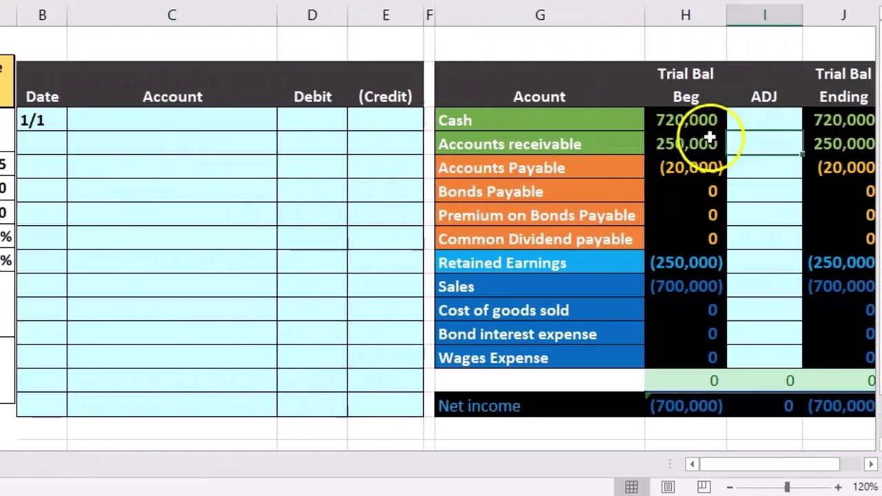
pyautogui.moveTo(577, 122); pyautogui.dragTo(674, 356)
pyautogui.click(678, 345)
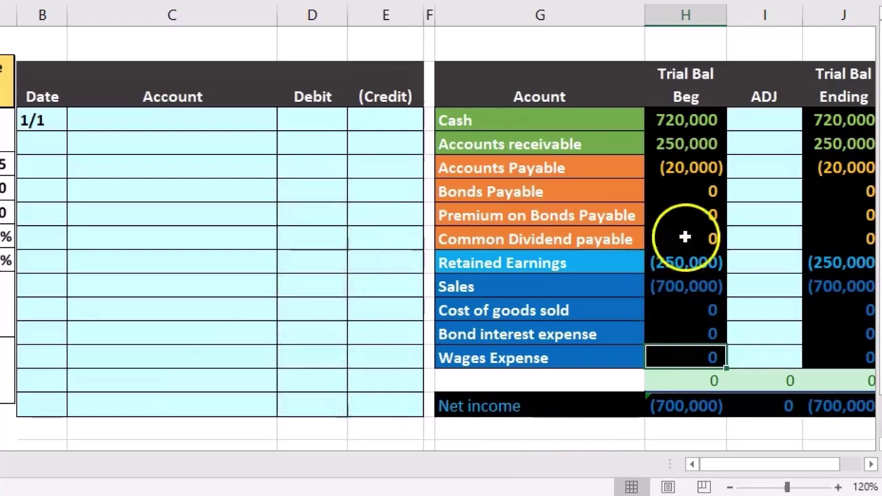
pyautogui.moveTo(701, 120); pyautogui.dragTo(713, 229)
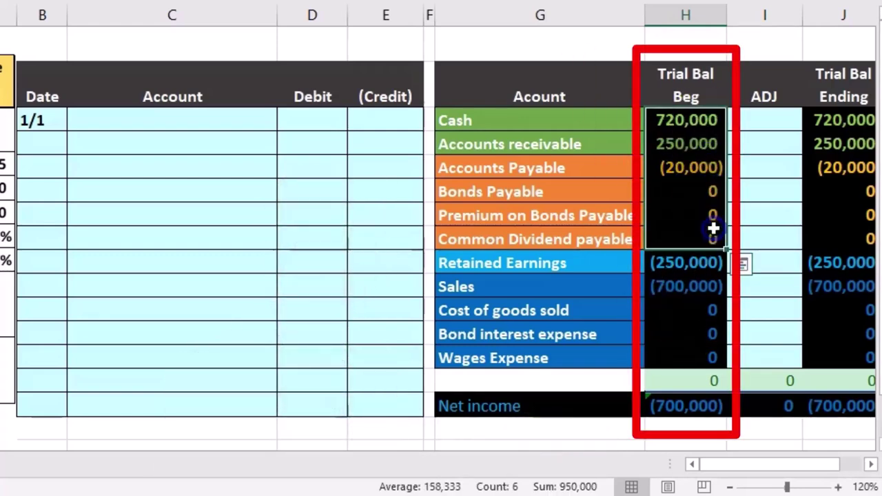
pyautogui.doubleClick(691, 380)
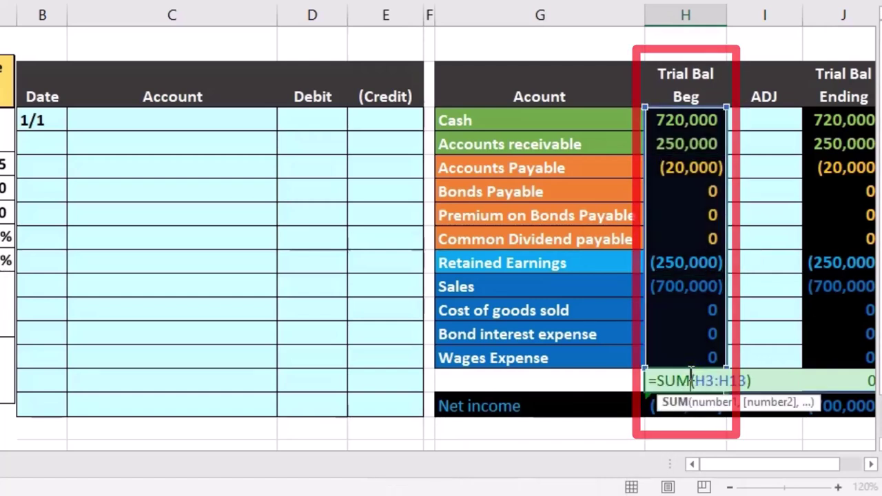
pyautogui.press('Return')
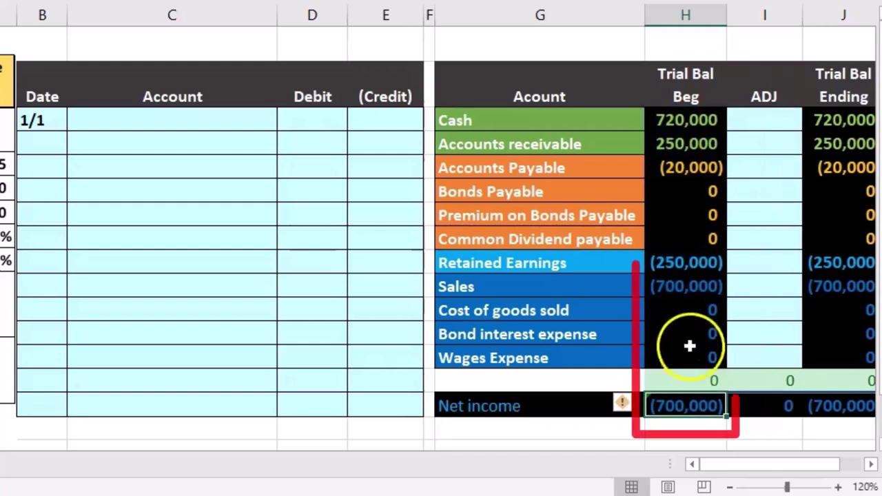
# Inspect the net income formula under the beginning trial balance and the sales amount it includes
pyautogui.click(687, 288)
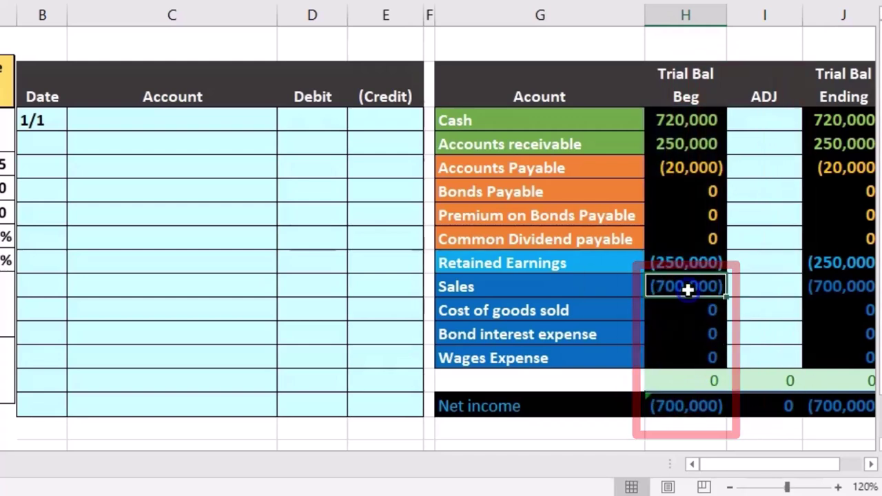
pyautogui.doubleClick(697, 412)
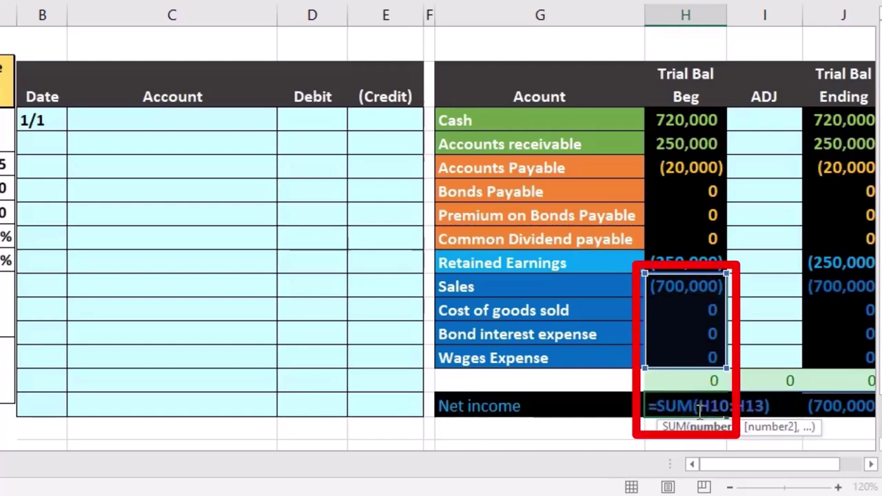
pyautogui.press('Return')
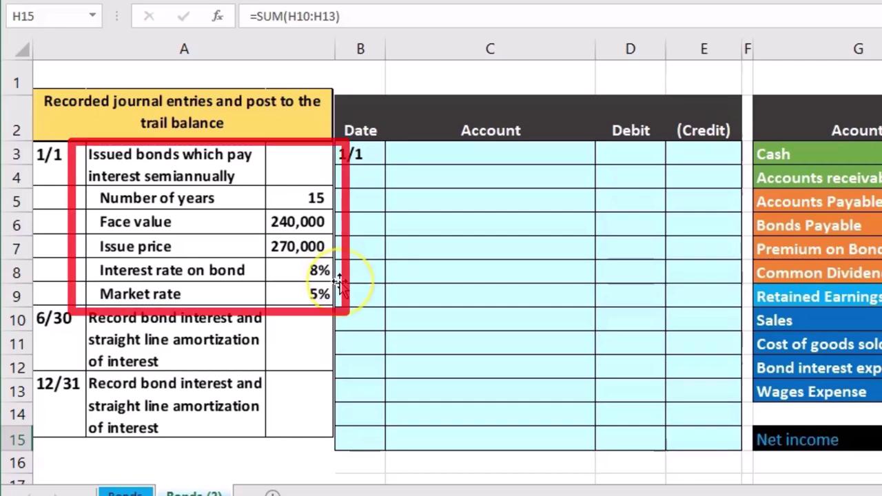
pyautogui.click(413, 266)
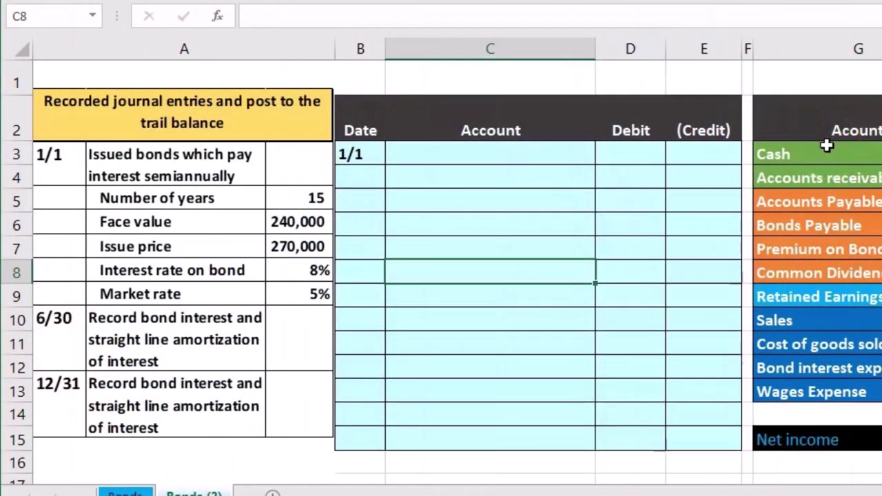
# Copy the Cash account name from the trial balance into the first Account cell of the 1/1 journal entry
pyautogui.click(826, 146)
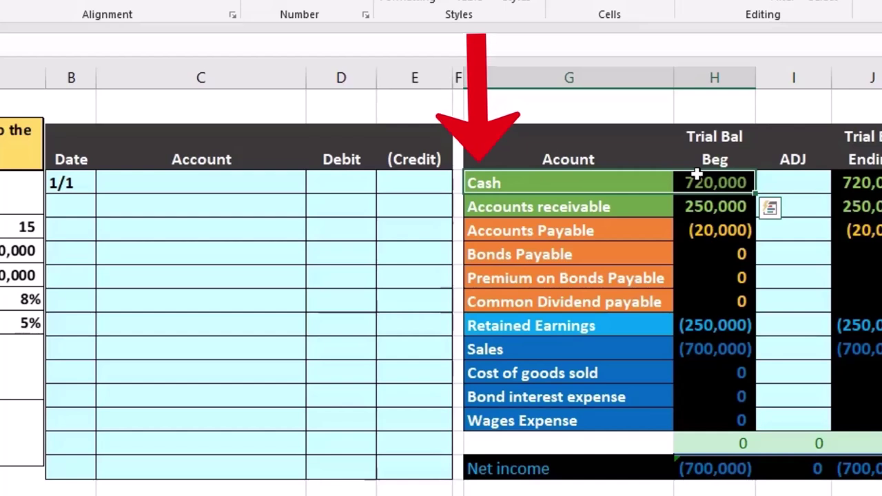
pyautogui.click(603, 186)
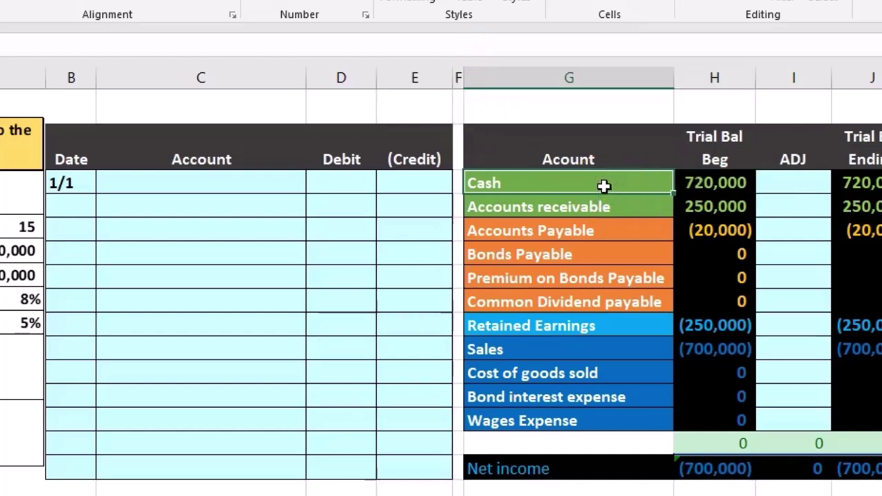
pyautogui.rightClick(603, 186)
pyautogui.click(627, 220)
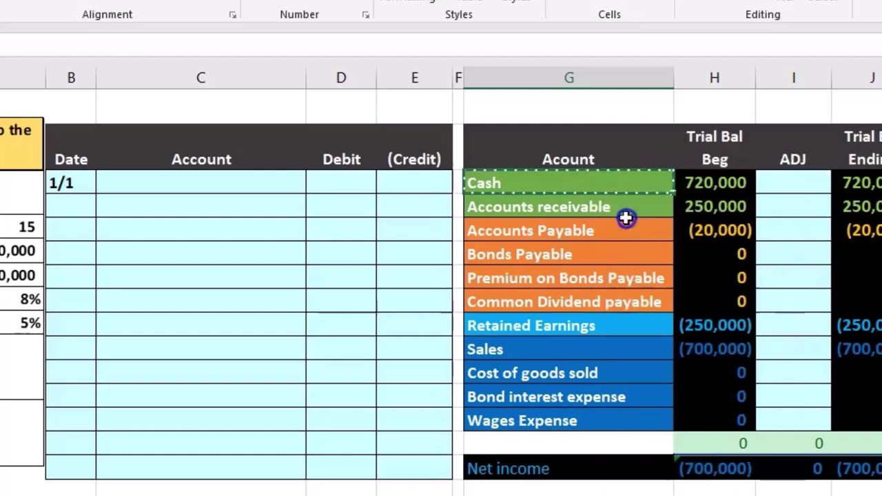
pyautogui.click(208, 182)
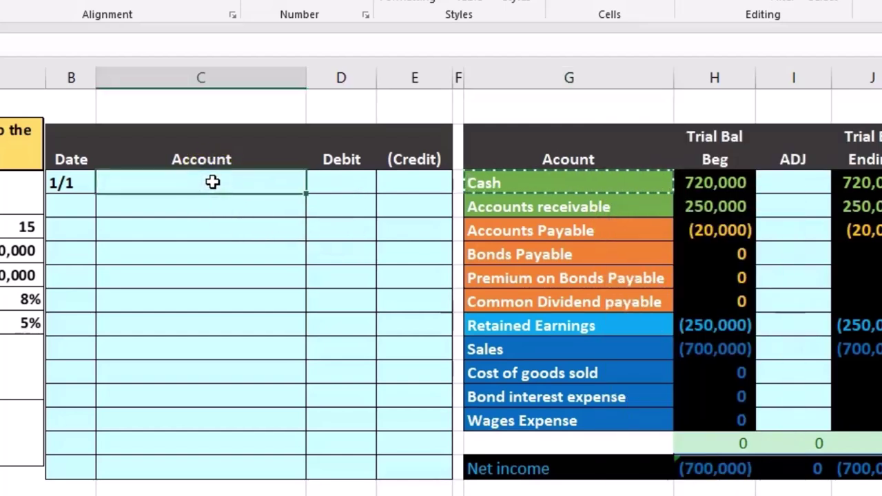
pyautogui.rightClick(212, 182)
pyautogui.click(283, 262)
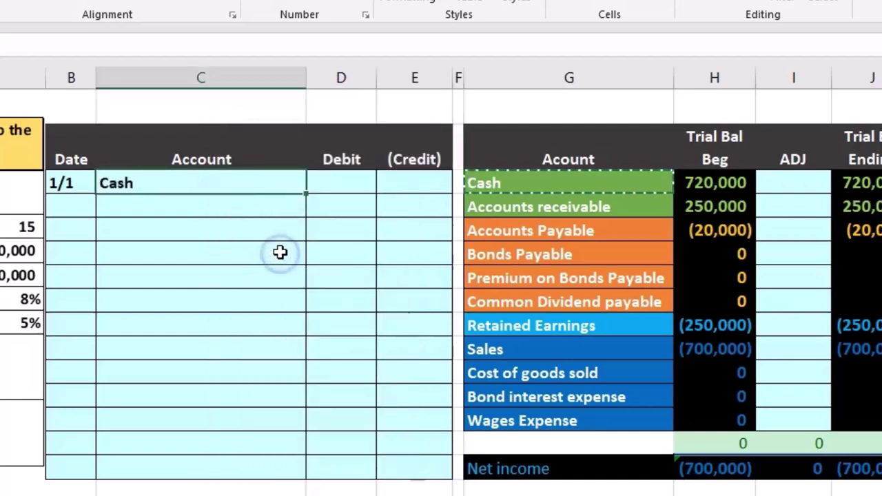
# Enter a debit of 270,000 for Cash in the 1/1 journal entry
pyautogui.click(303, 200)
pyautogui.click(321, 189)
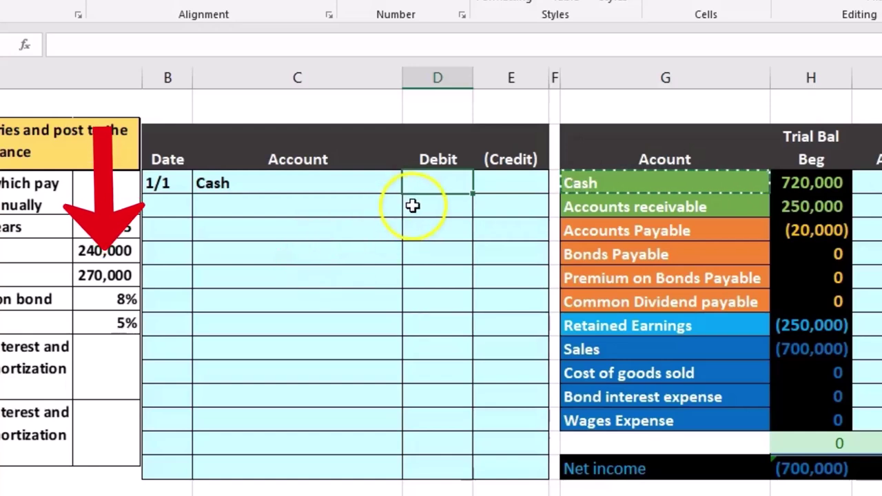
pyautogui.write('270')
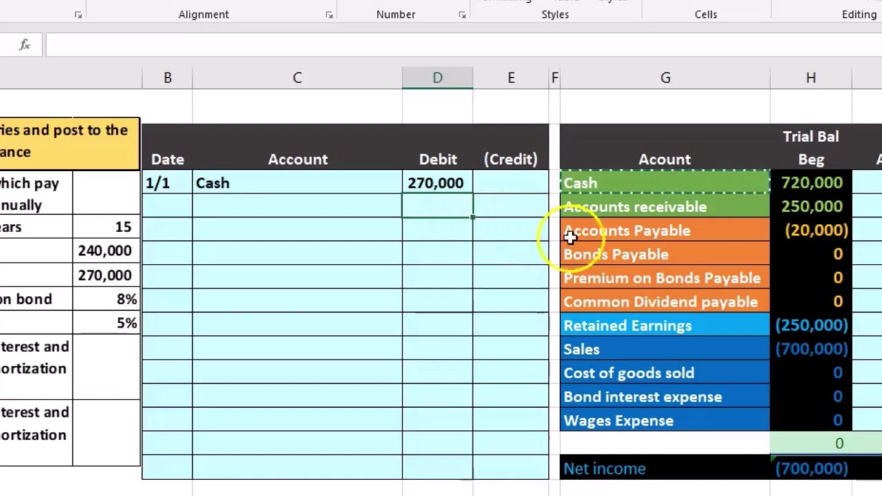
# Copy the Bonds Payable account name from the trial balance into the journal entry's Account cell below Cash
pyautogui.click(606, 244)
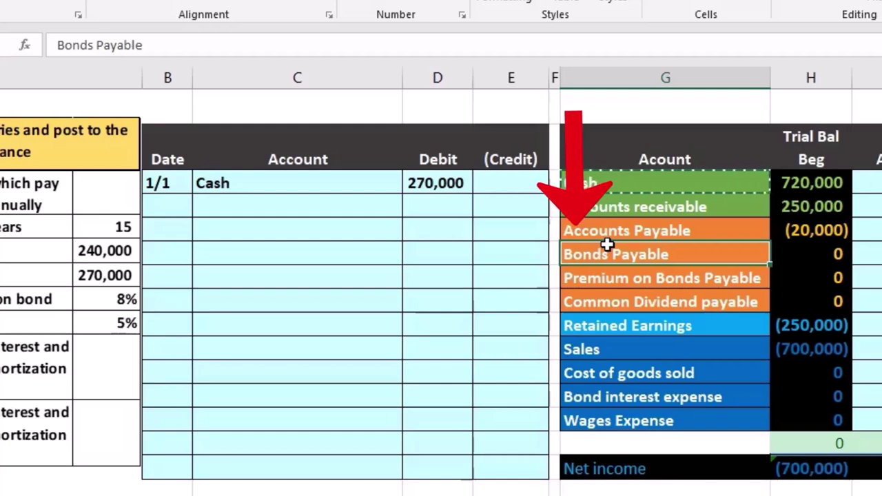
pyautogui.rightClick(698, 253)
pyautogui.click(724, 283)
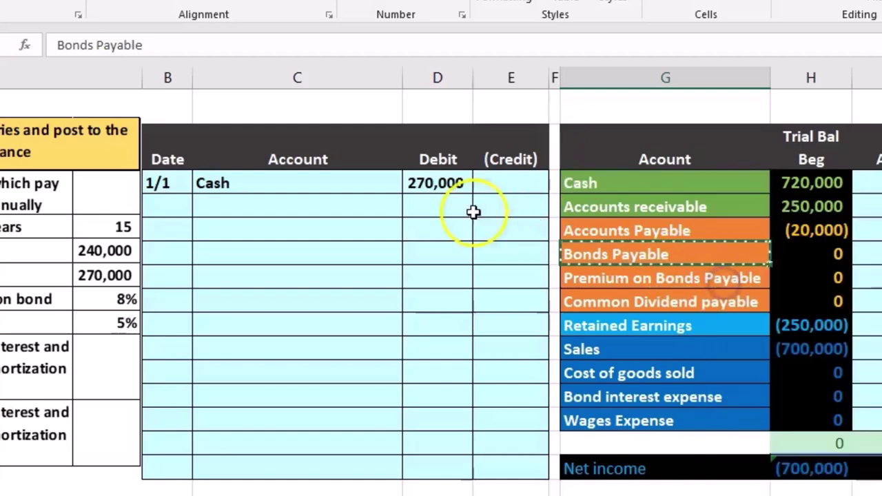
pyautogui.click(335, 200)
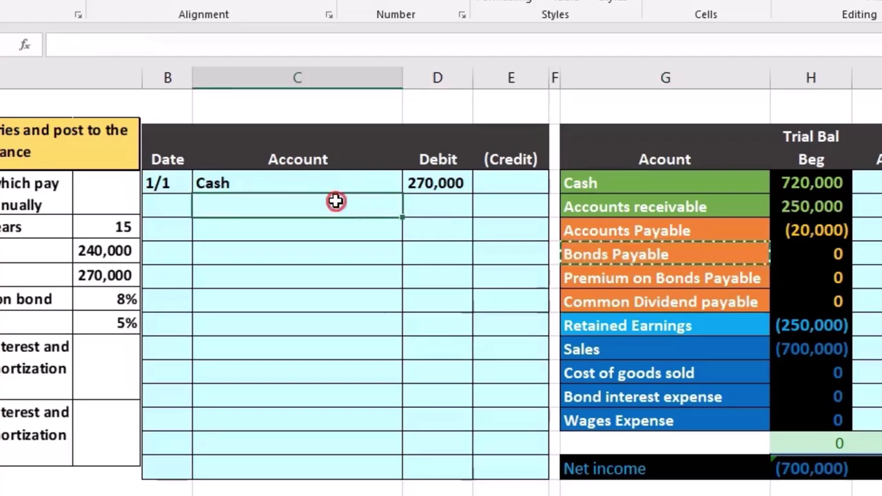
pyautogui.rightClick(335, 201)
pyautogui.click(410, 285)
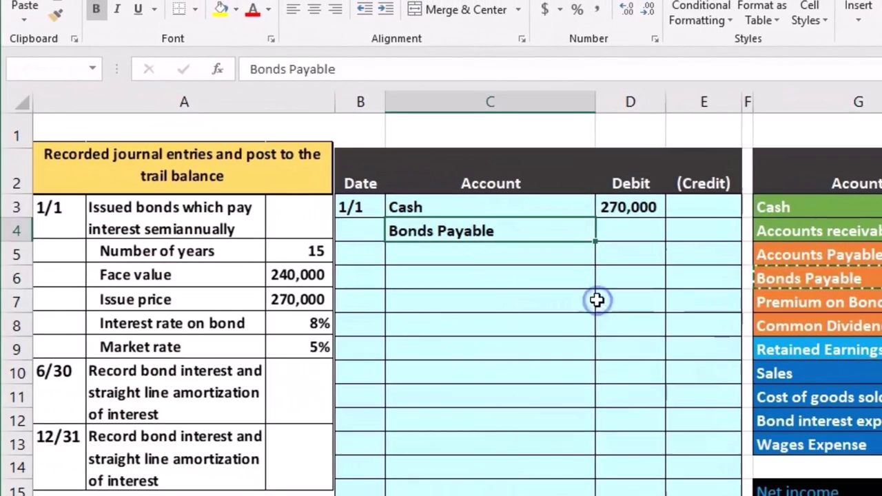
# Enter the bond's face value as a credit of -240000 on the Bonds Payable line, in cell E4
pyautogui.click(689, 232)
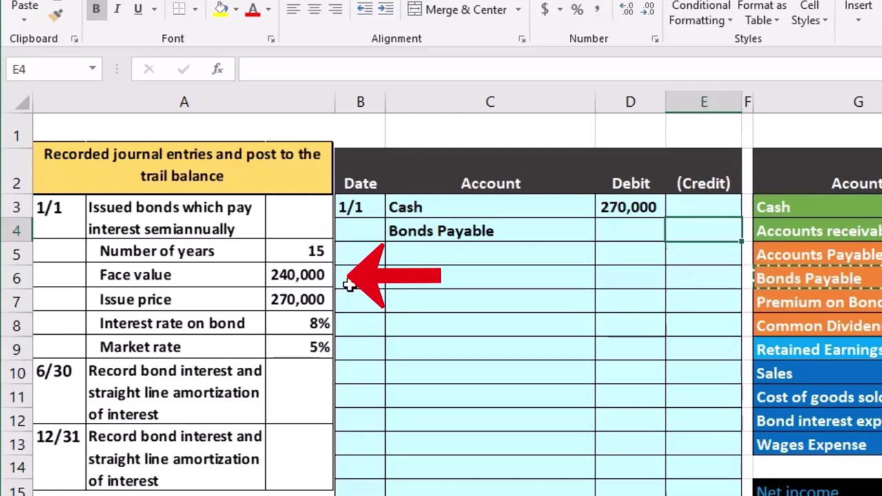
pyautogui.write('-24')
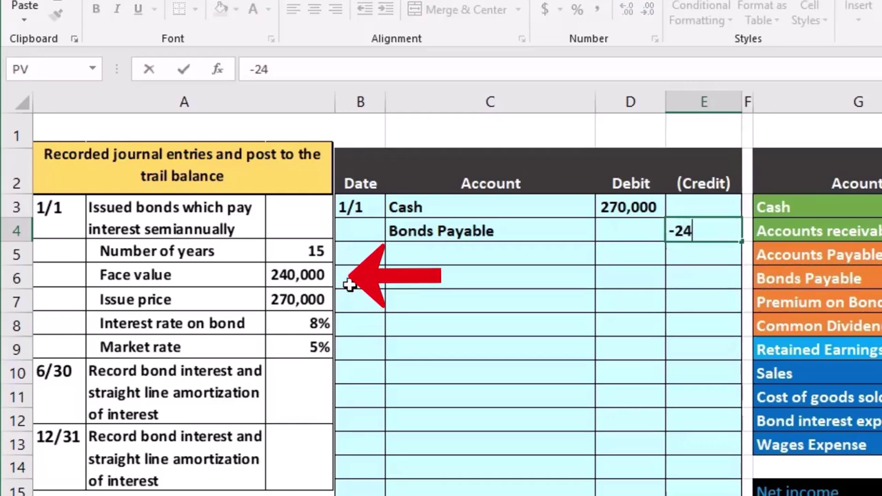
pyautogui.write('0000')
pyautogui.press('Return')
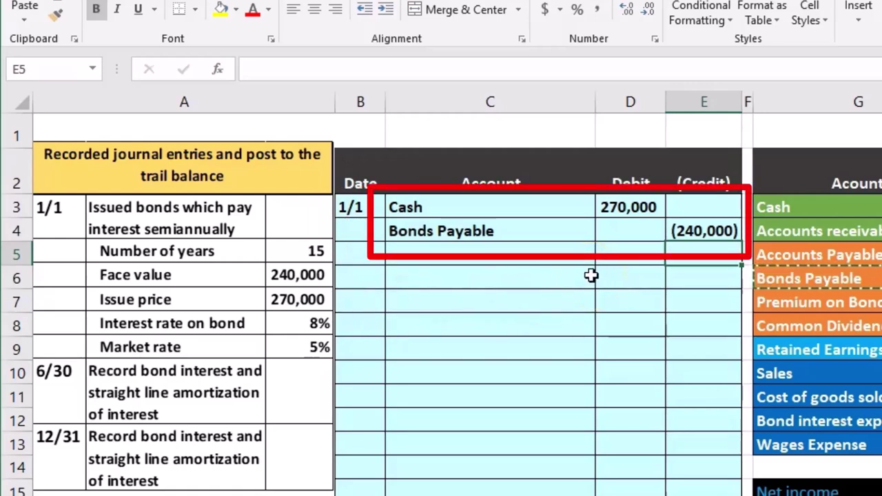
# Calculate the balancing credit in cell E5 with the formula -SUM(D3:E4)
pyautogui.click(675, 255)
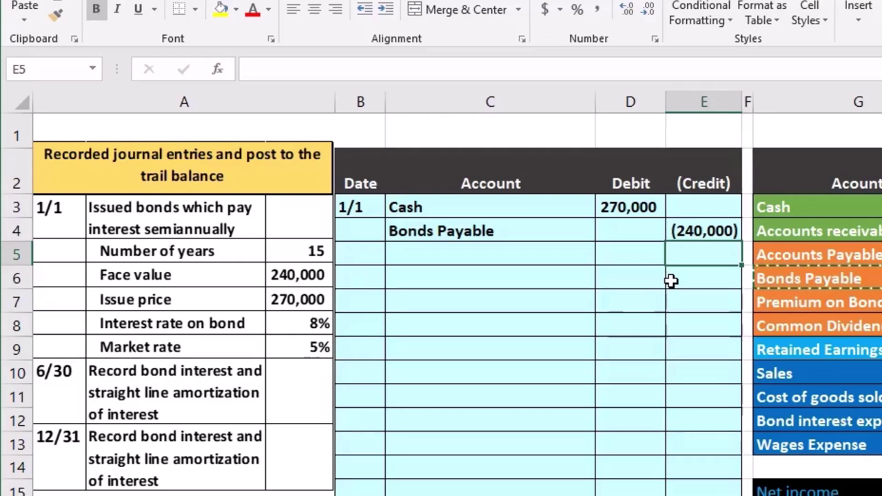
pyautogui.write('-sum')
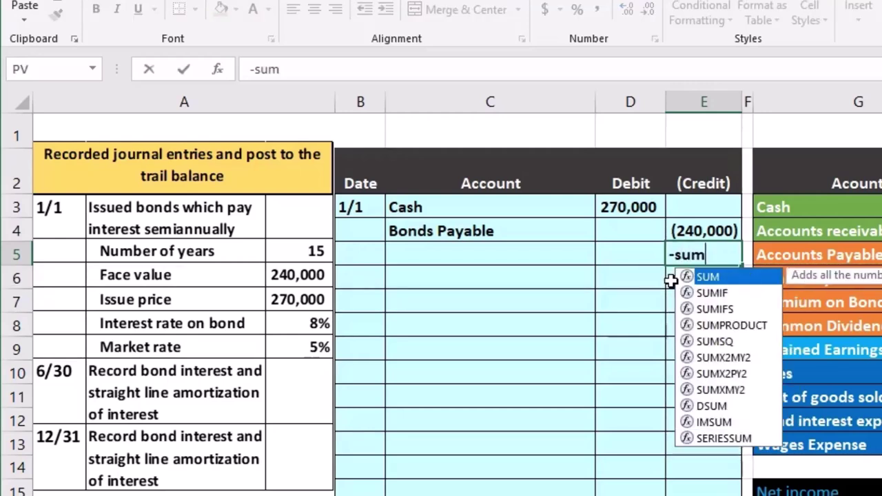
pyautogui.doubleClick(704, 278)
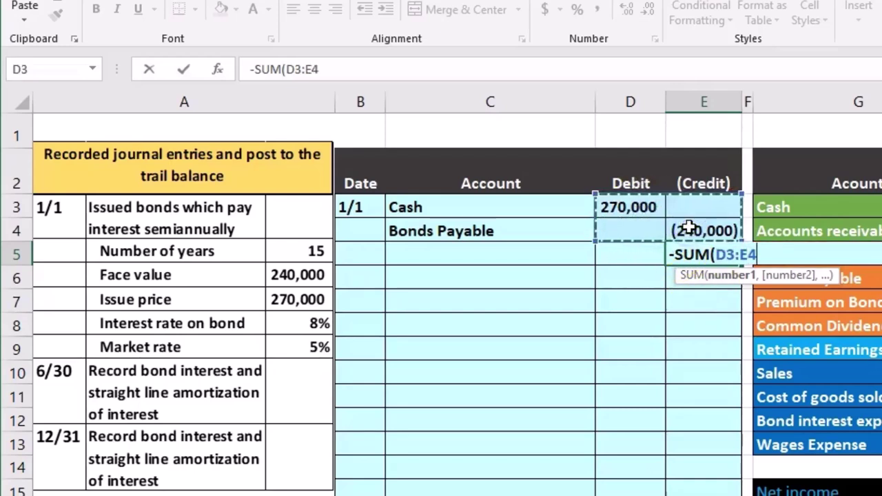
pyautogui.press('Return')
pyautogui.click(696, 259)
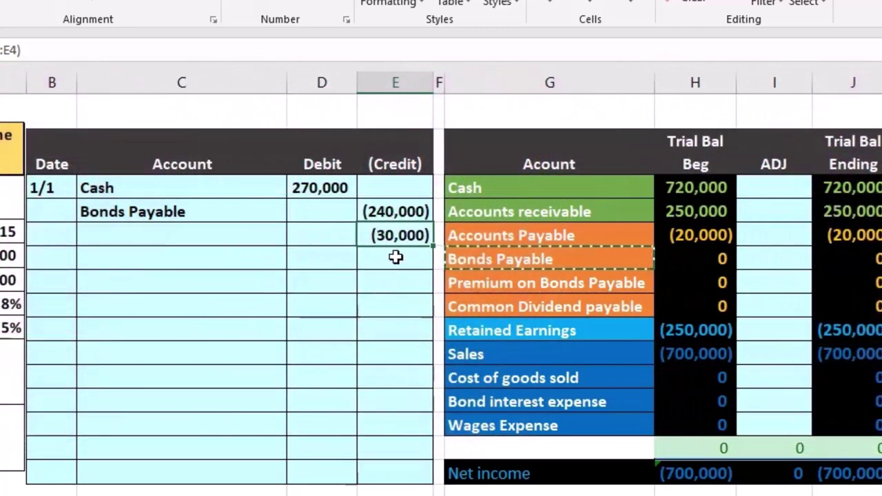
pyautogui.click(489, 283)
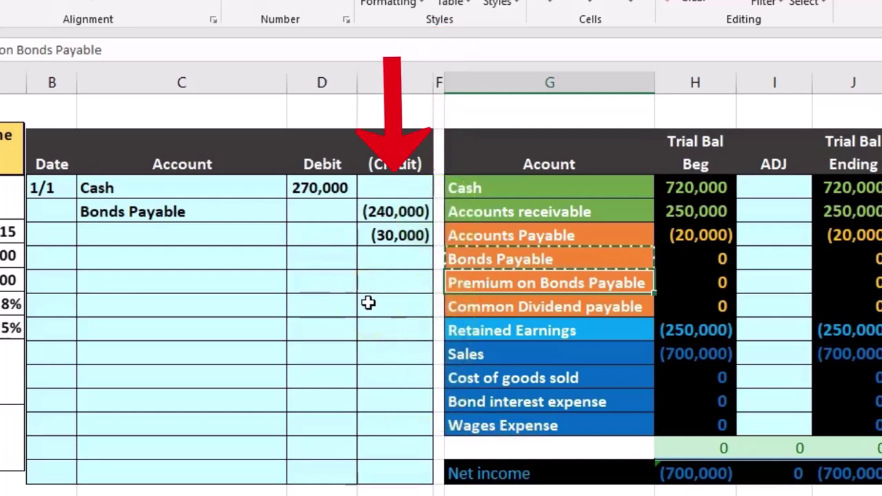
pyautogui.click(382, 212)
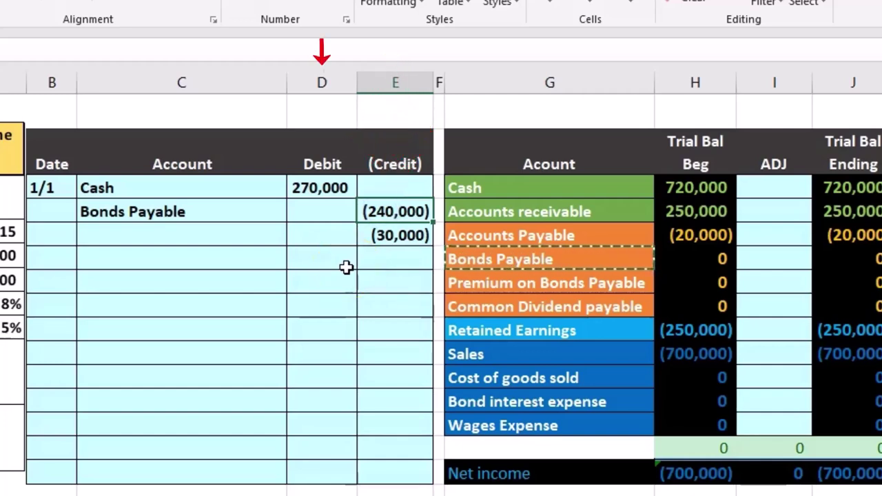
pyautogui.click(306, 189)
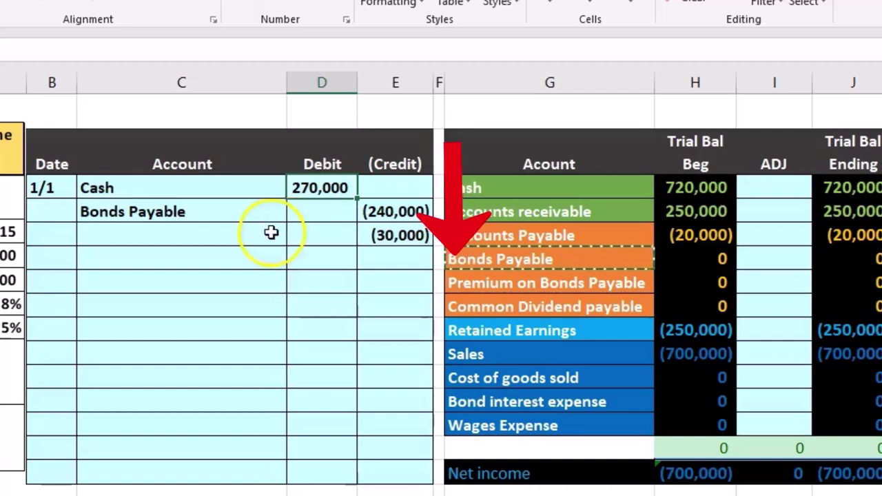
# Copy the Premium on Bonds Payable account name from the trial balance into journal cell C5, below Bonds Payable
pyautogui.click(271, 232)
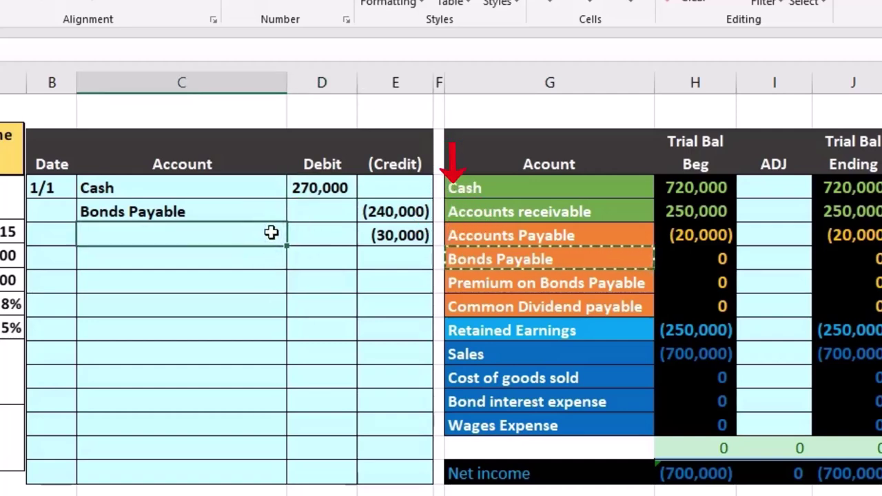
pyautogui.click(537, 280)
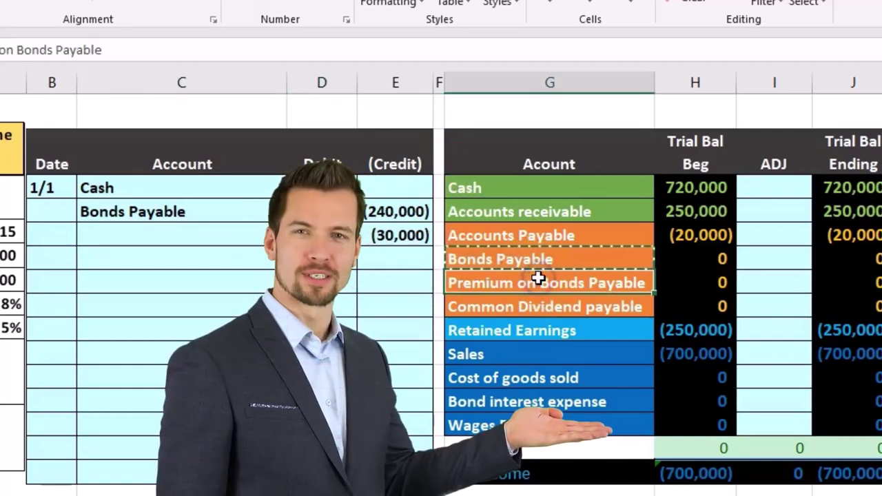
pyautogui.click(547, 279)
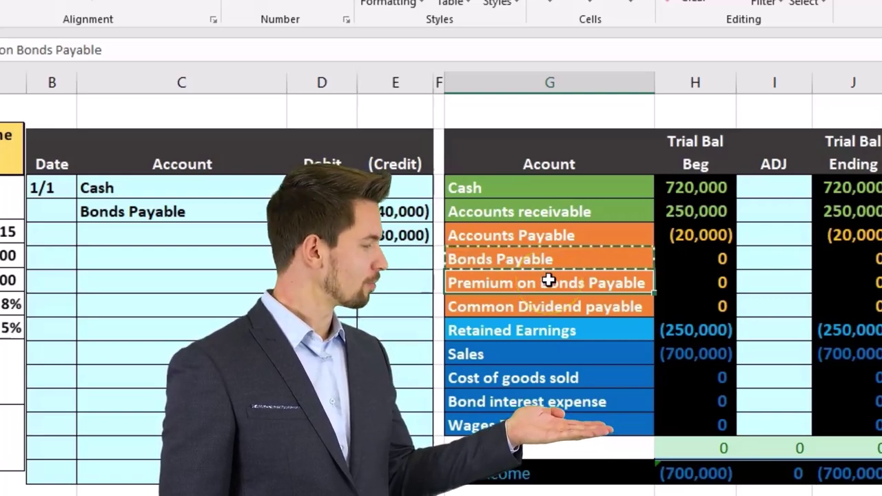
pyautogui.click(549, 266)
pyautogui.rightClick(546, 281)
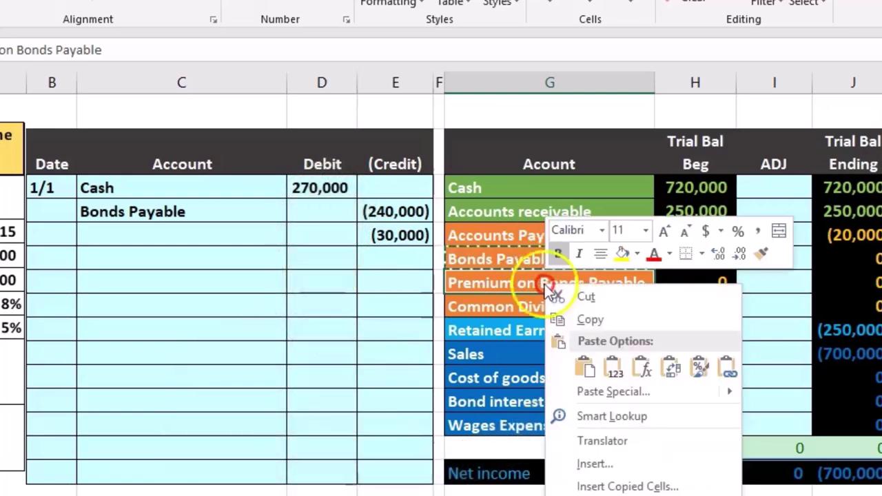
pyautogui.click(570, 319)
pyautogui.click(181, 234)
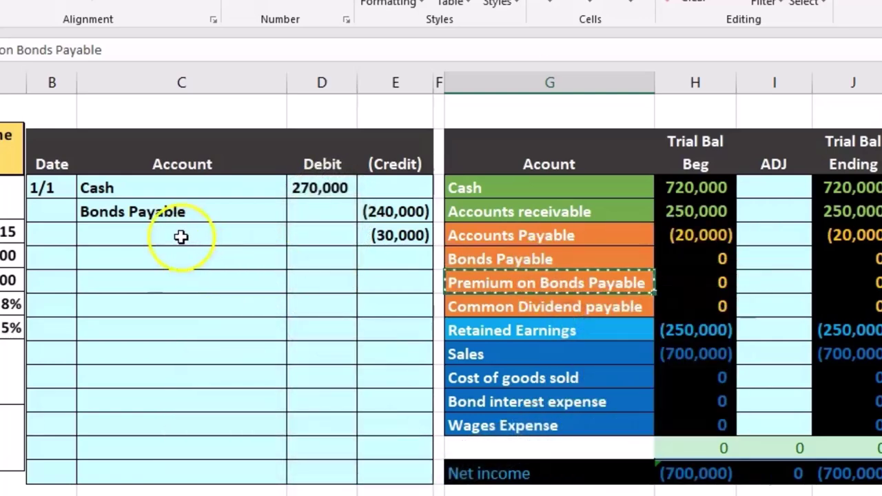
pyautogui.rightClick(179, 234)
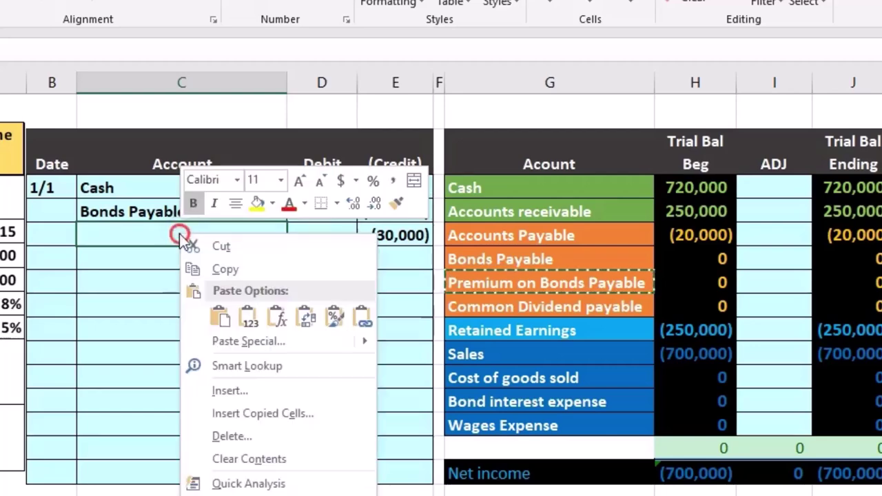
pyautogui.click(242, 309)
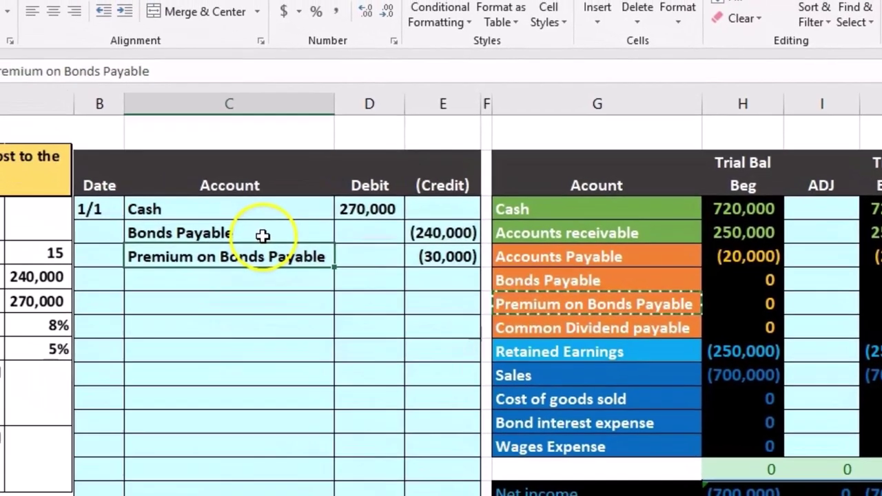
# Indent the two credit account names, Bonds Payable and Premium on Bonds Payable, in the journal entry
pyautogui.moveTo(262, 235); pyautogui.dragTo(263, 256)
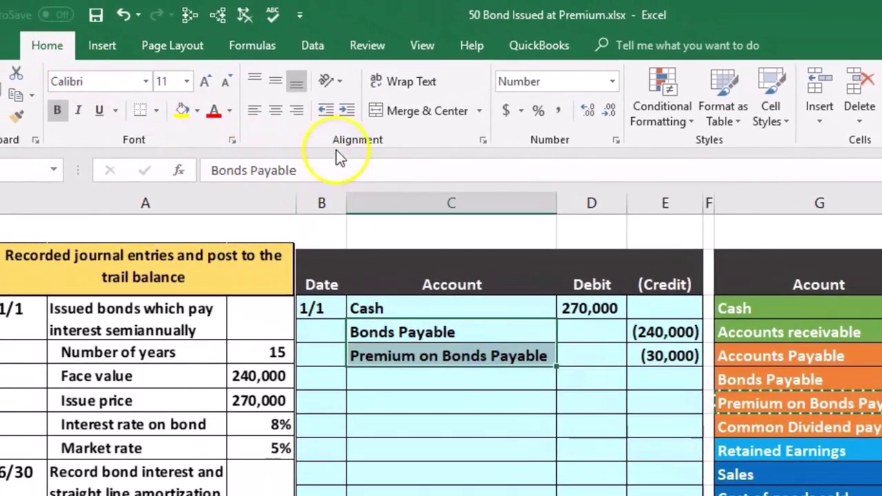
pyautogui.click(344, 111)
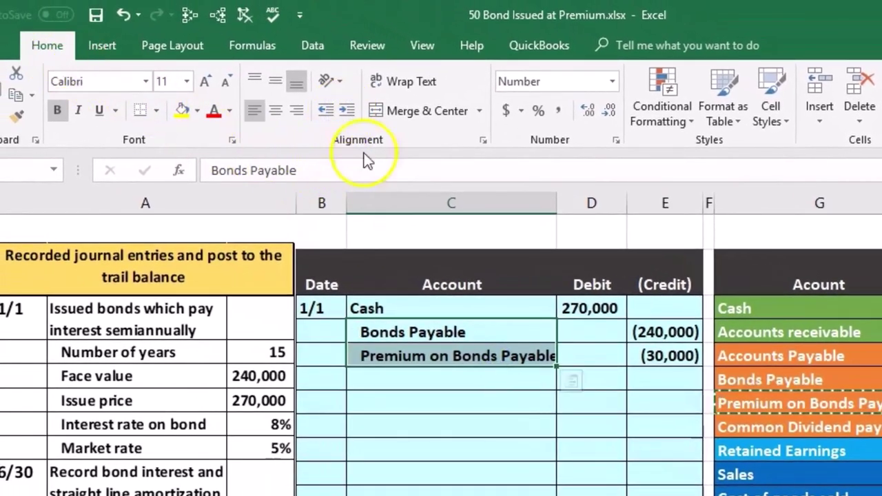
pyautogui.click(502, 464)
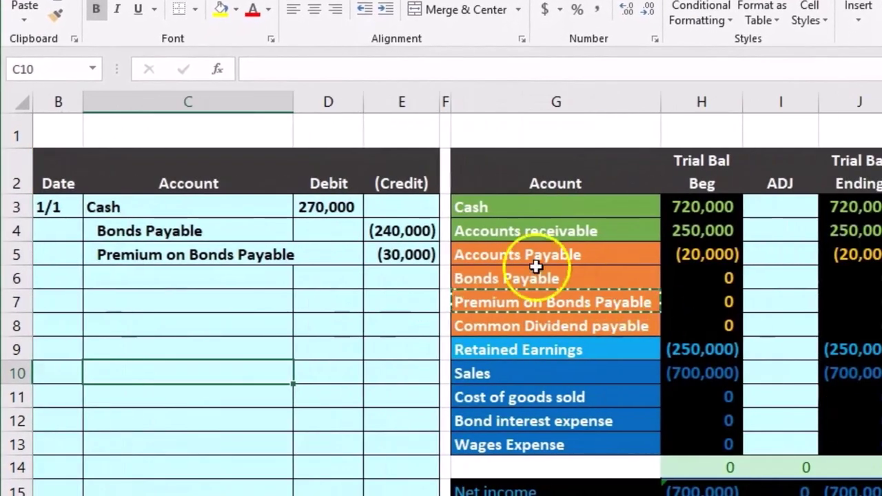
# Post the Cash debit to the trial balance by entering the formula =D3 in Cash's ADJ cell I3
pyautogui.moveTo(246, 198); pyautogui.dragTo(311, 203)
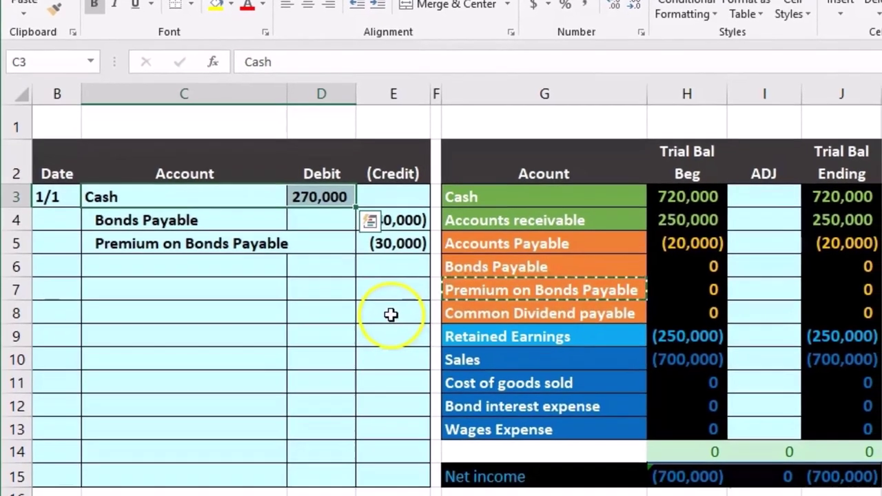
pyautogui.click(397, 323)
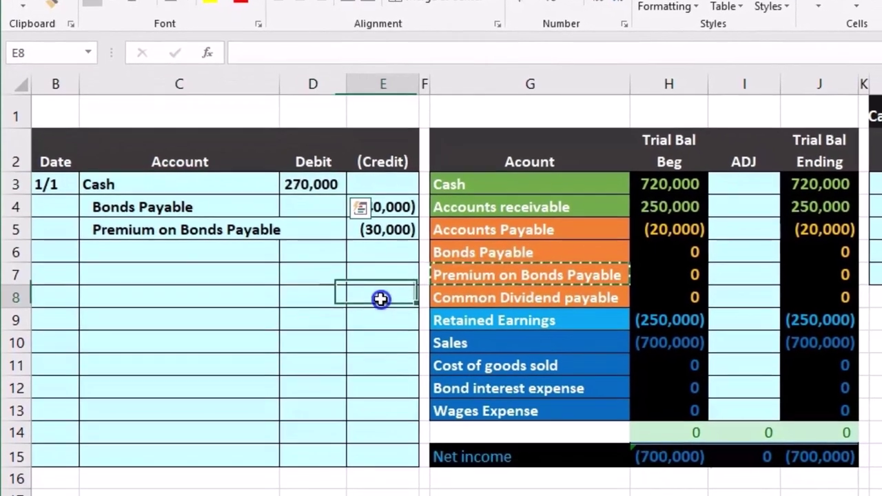
pyautogui.moveTo(270, 182); pyautogui.dragTo(315, 172)
pyautogui.moveTo(525, 186); pyautogui.dragTo(636, 181)
pyautogui.click(738, 177)
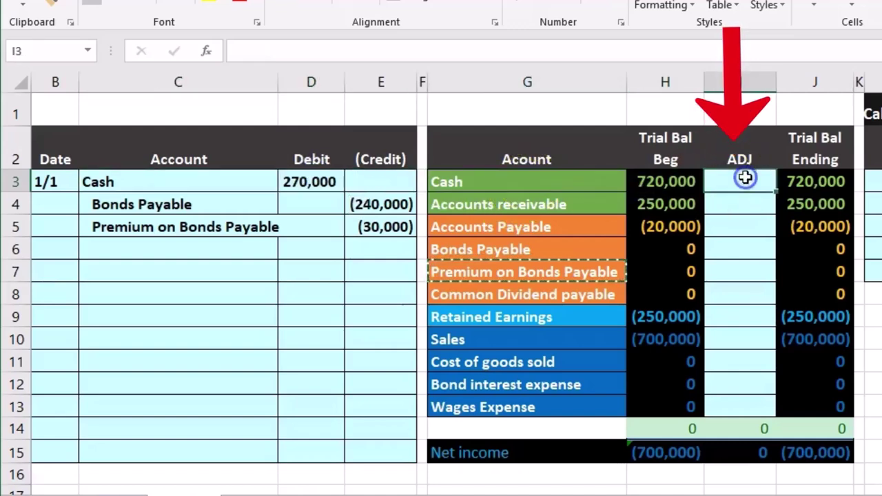
pyautogui.write('=')
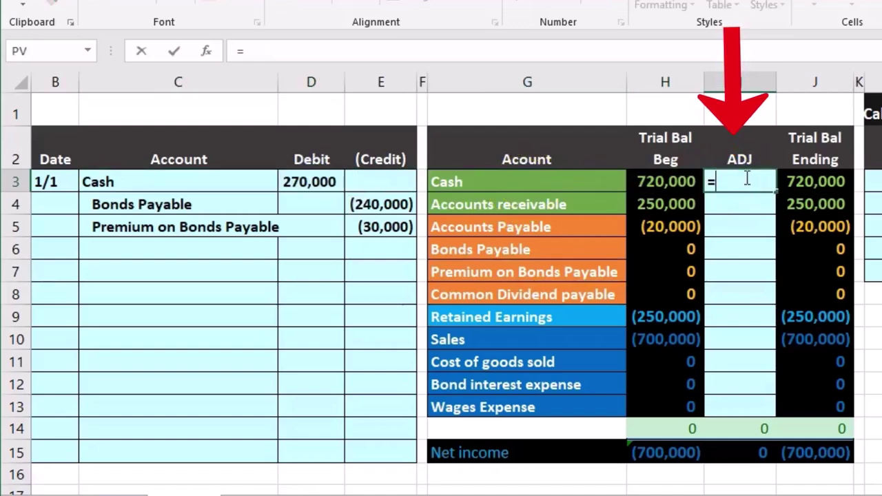
pyautogui.click(323, 181)
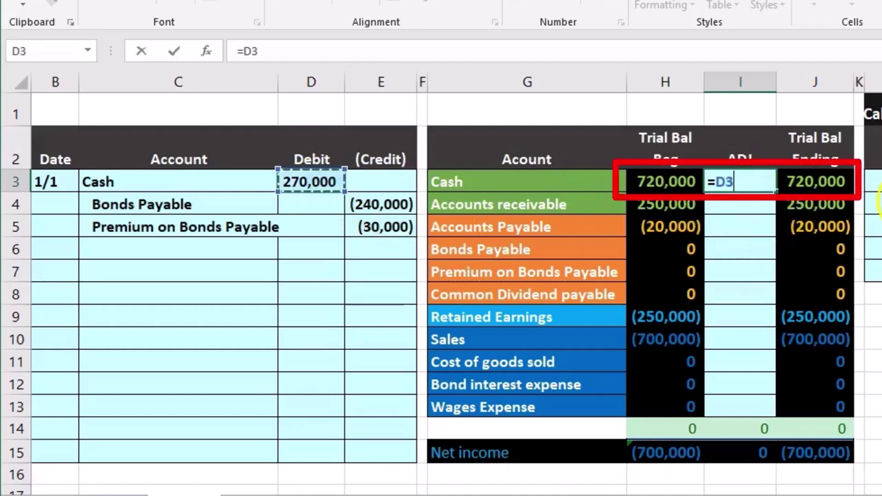
pyautogui.press('Return')
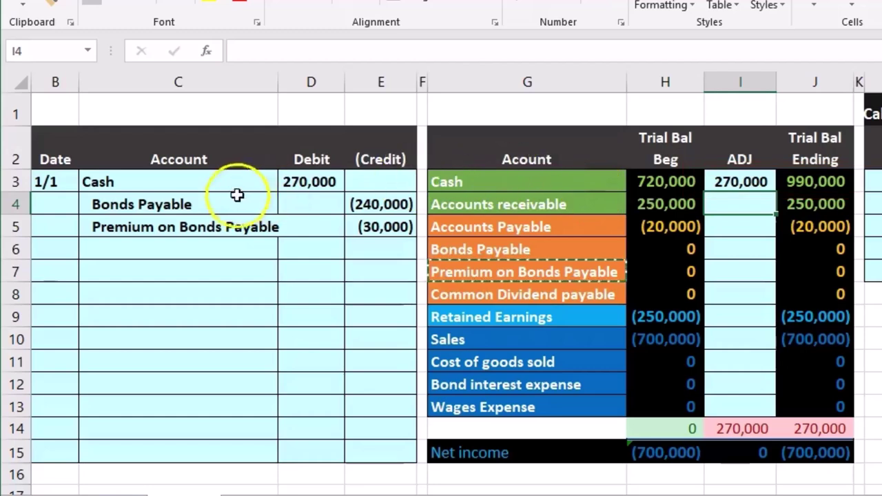
# Post the Bonds Payable credit to the trial balance with the formula =E4 in ADJ cell I6
pyautogui.moveTo(245, 201); pyautogui.dragTo(297, 199)
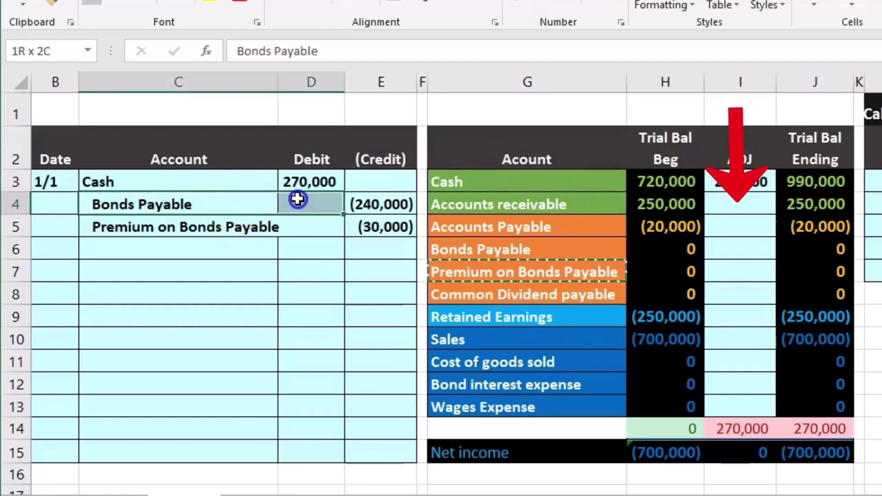
pyautogui.click(531, 245)
pyautogui.click(750, 245)
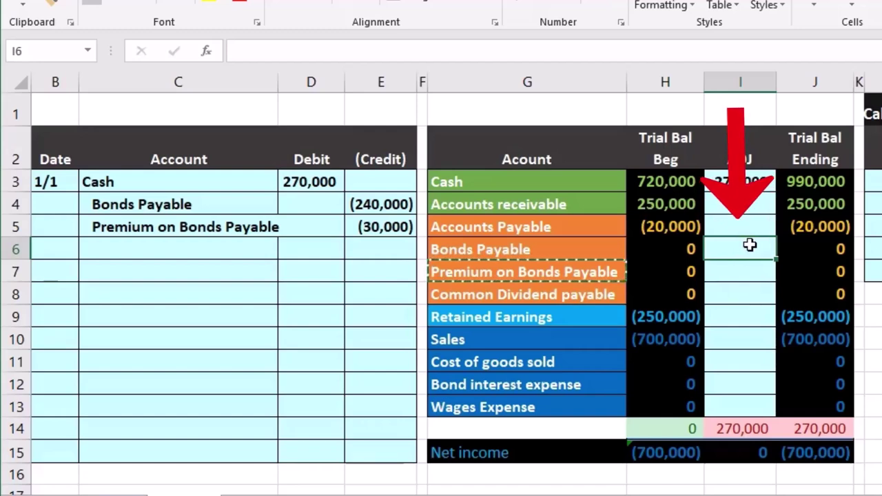
pyautogui.click(389, 205)
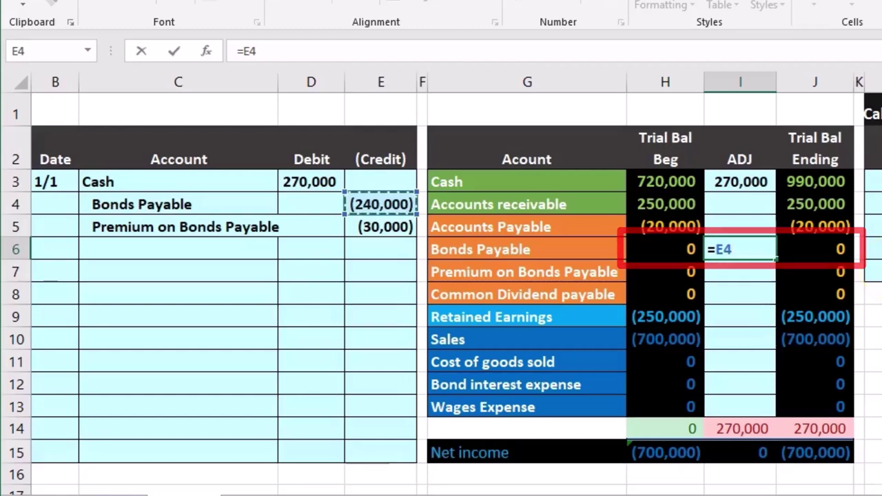
pyautogui.press('Return')
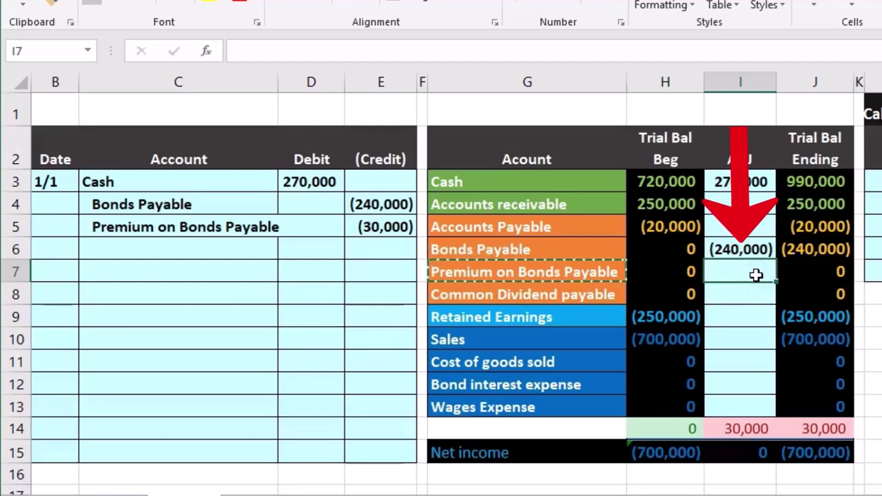
# Post the premium credit to the trial balance with the formula =E5 in ADJ cell I7
pyautogui.write('=')
pyautogui.click(389, 227)
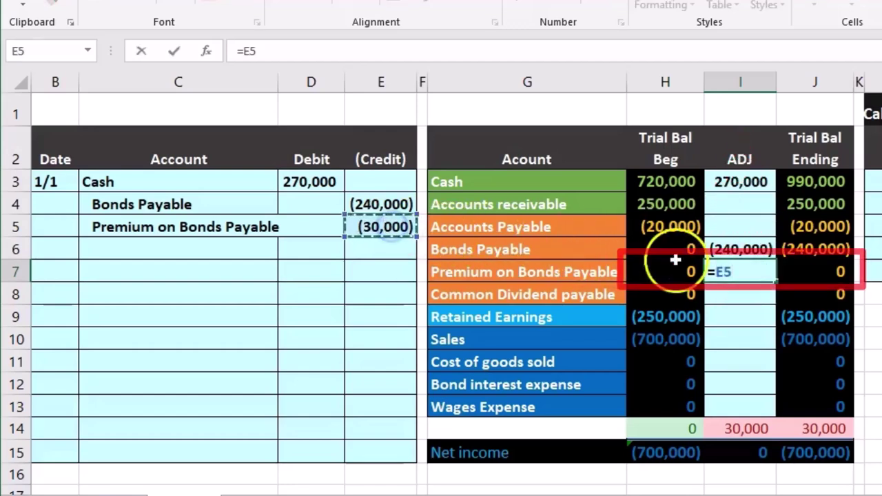
pyautogui.press('Return')
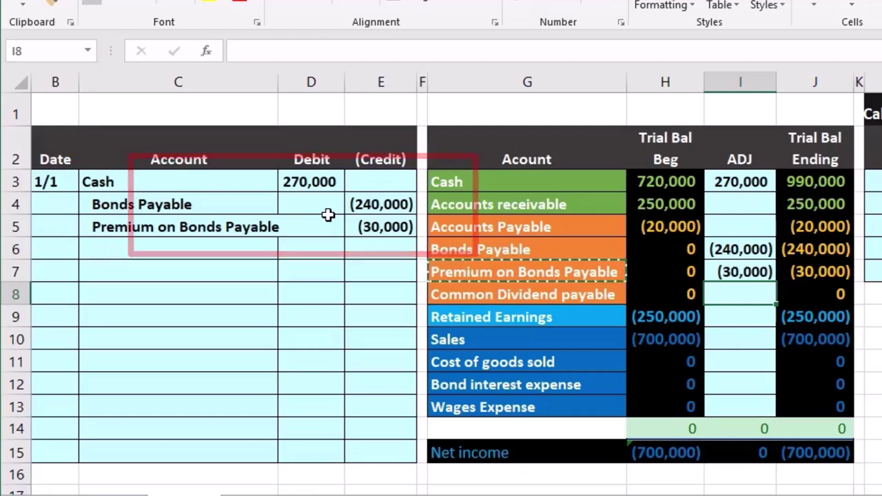
# Review the posted entry against the ending balances of Bonds Payable and Premium on Bonds Payable and the Bond interest expense account
pyautogui.click(328, 218)
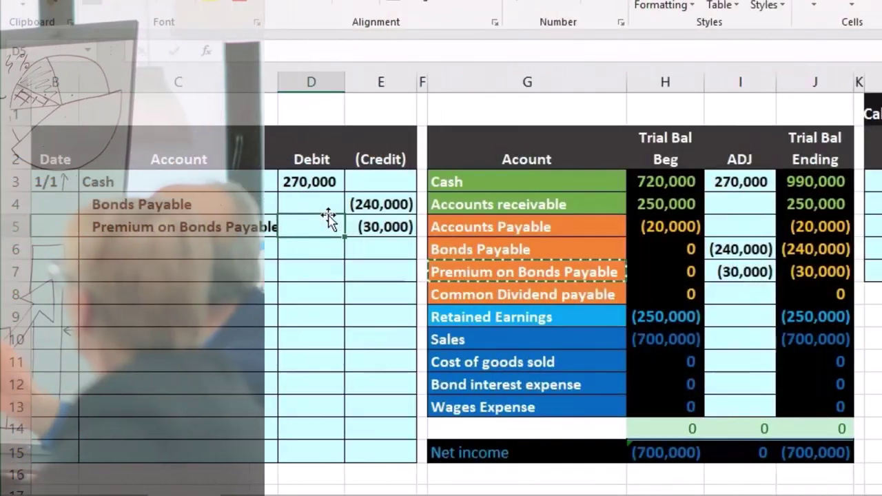
pyautogui.click(329, 237)
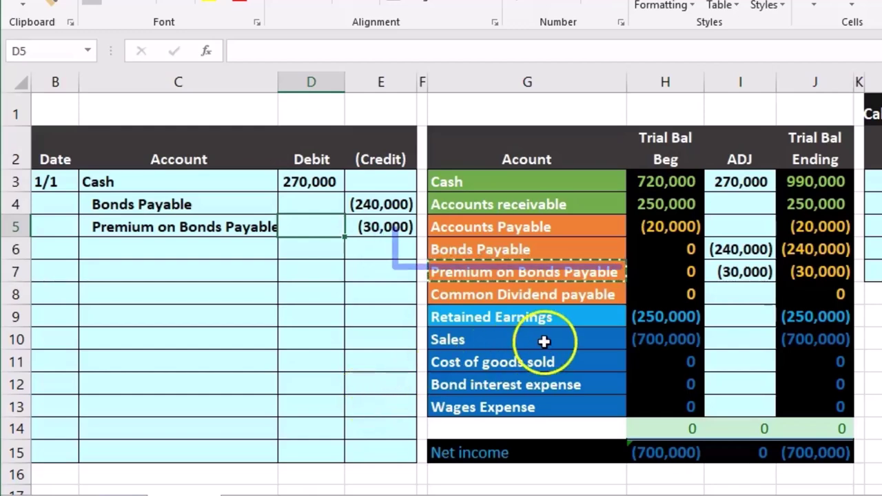
pyautogui.click(827, 259)
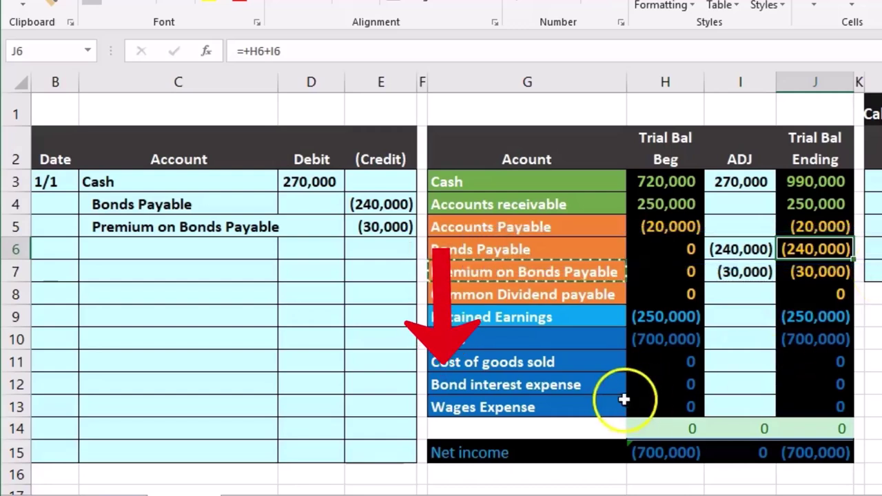
pyautogui.click(604, 390)
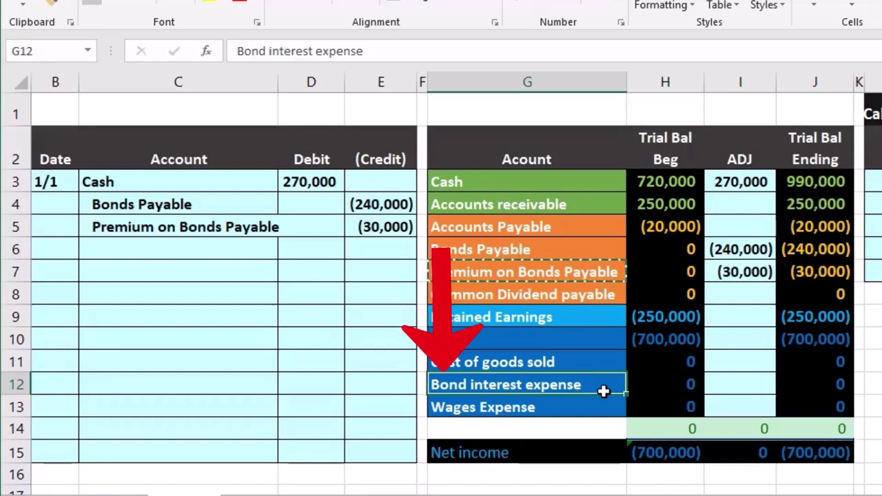
pyautogui.click(796, 249)
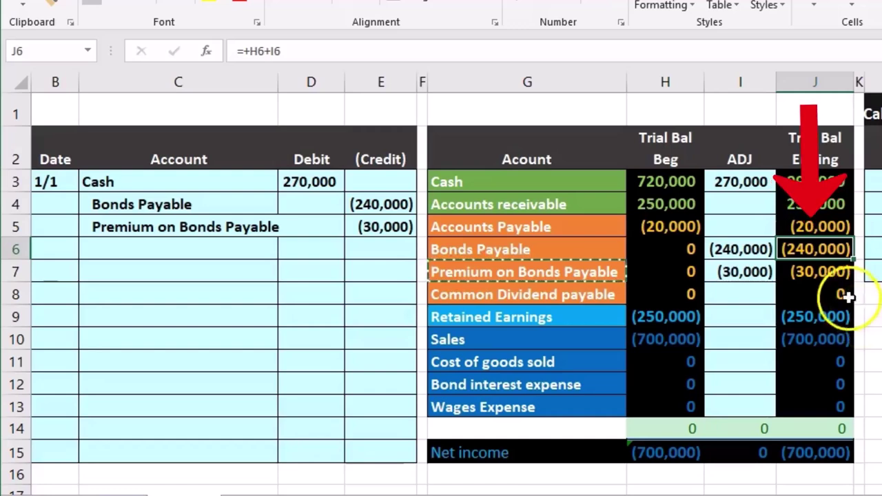
pyautogui.click(830, 267)
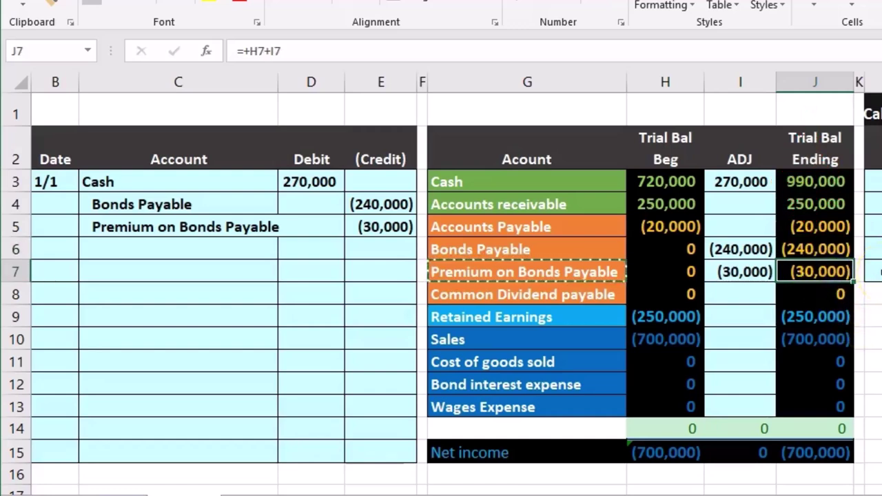
pyautogui.click(813, 250)
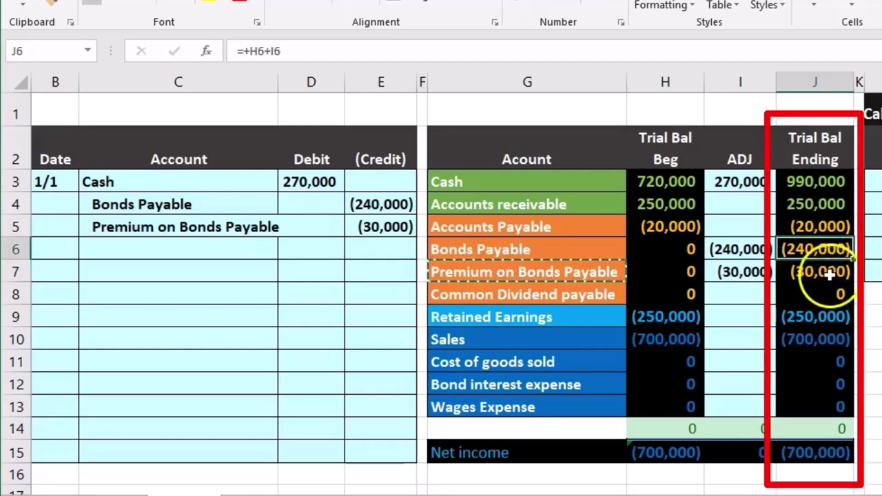
pyautogui.click(820, 272)
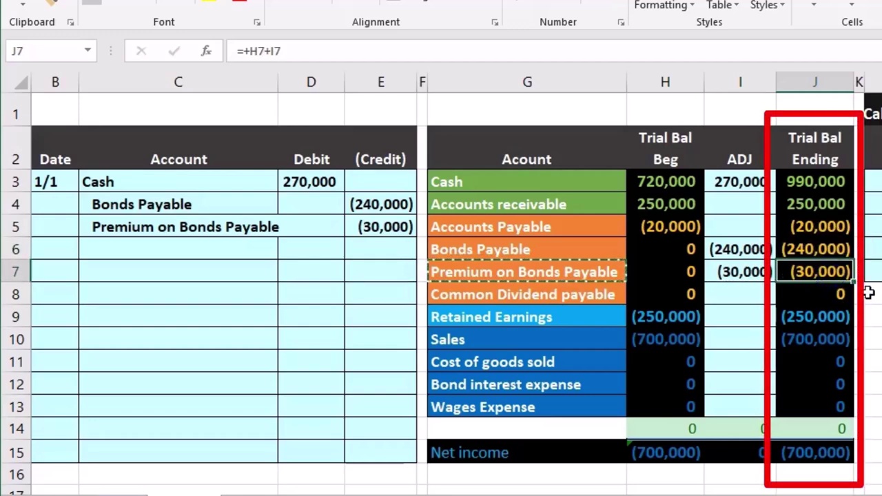